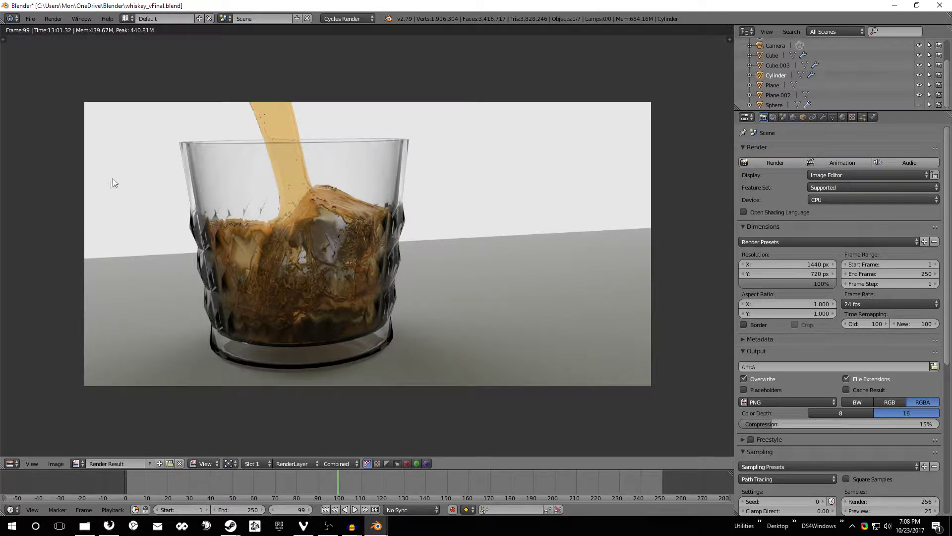
Open the User Preferences add-ons and search them for "3d nav" in place of the existing filter
left_click(30, 19)
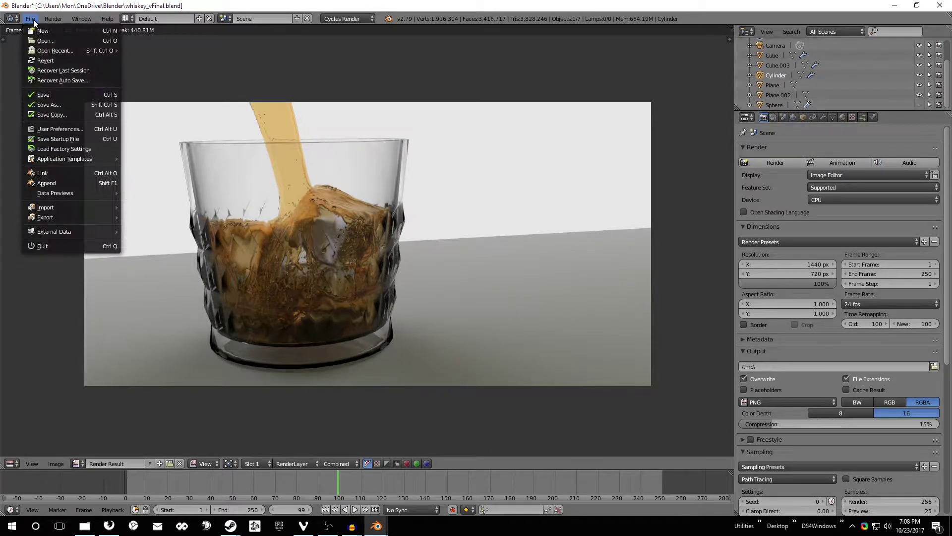
left_click(61, 129)
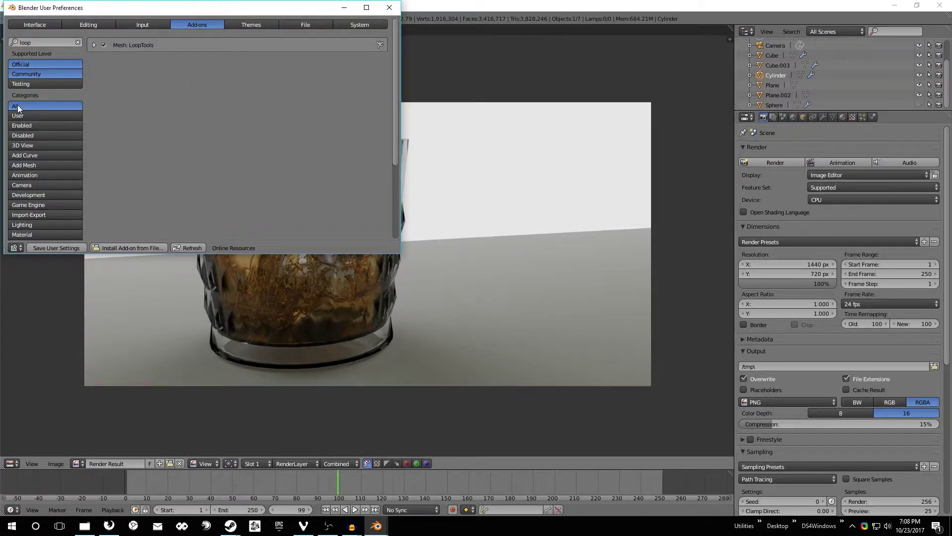
left_click(78, 42)
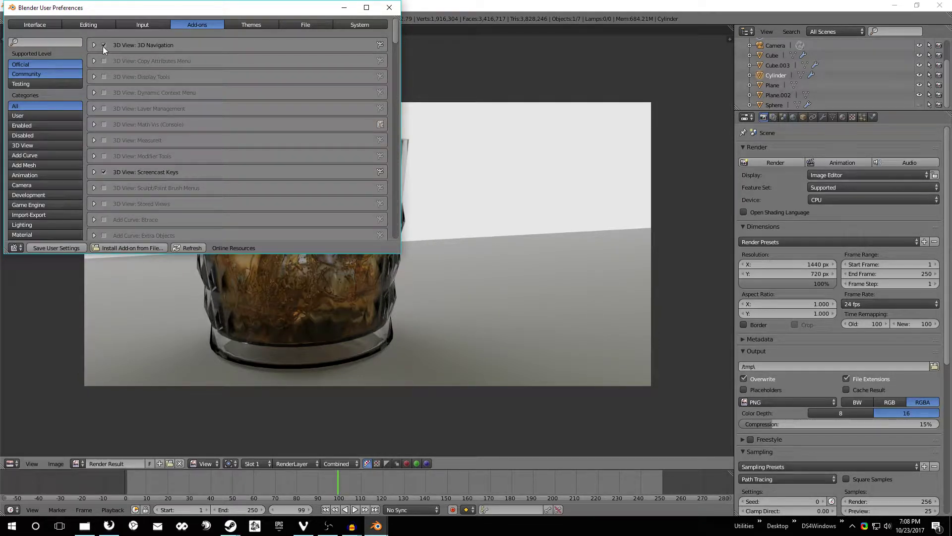
left_click(43, 43)
type("3d nav")
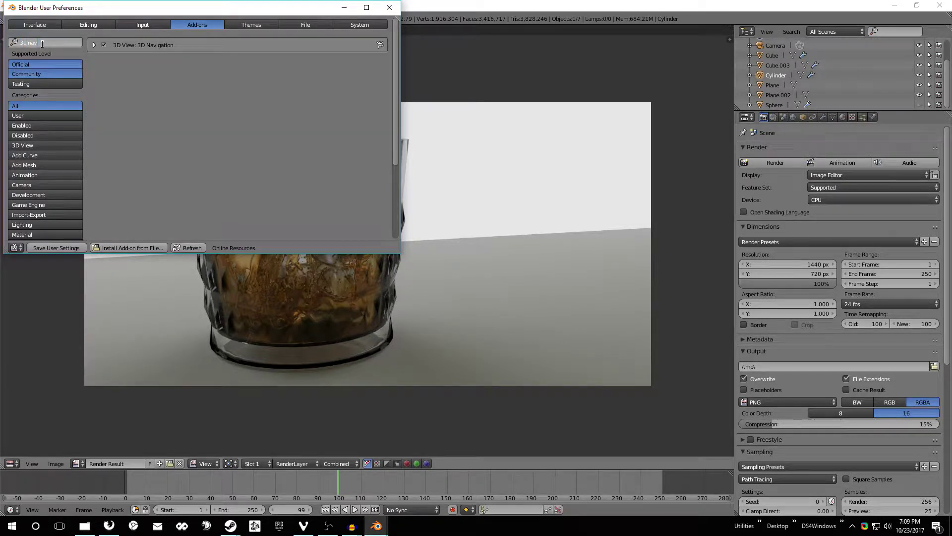
key("BackSpace")
key("Return")
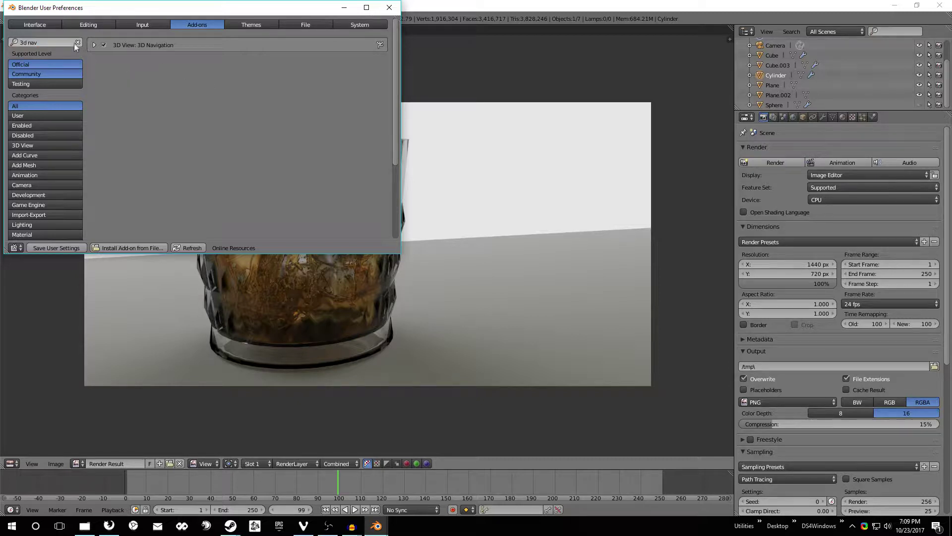
Search the add-ons for "pie" to check the pie menu entries
left_click(68, 42)
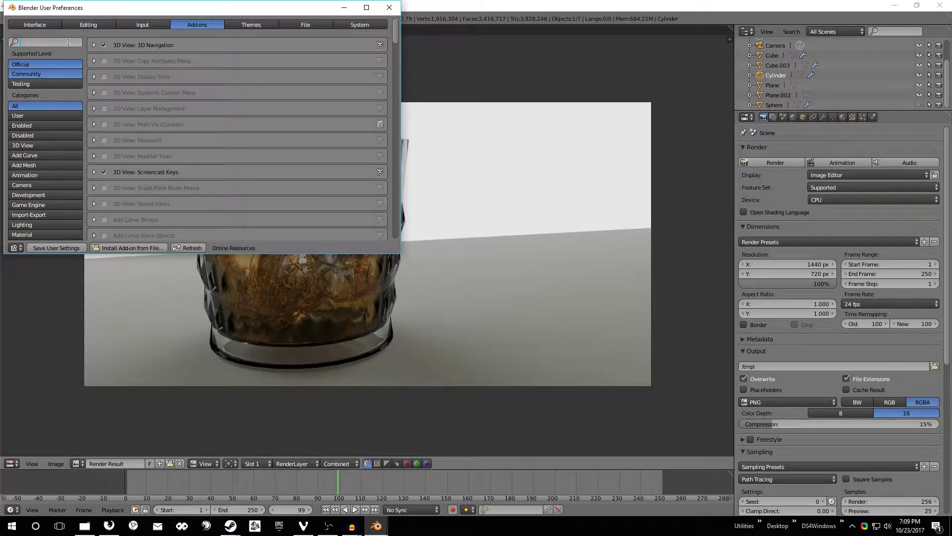
type("pie")
key("Return")
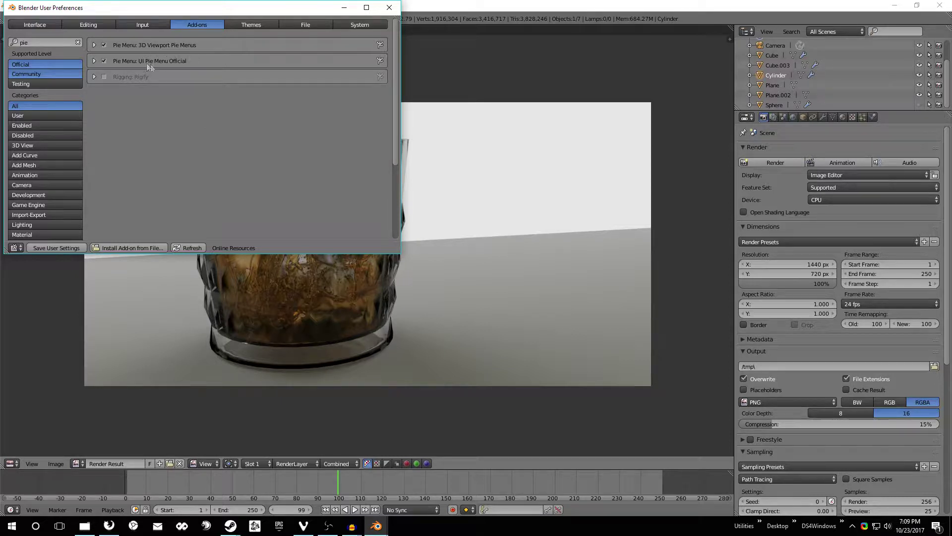
Search the add-ons for "loop", then save the user settings and close the preferences
left_click(78, 42)
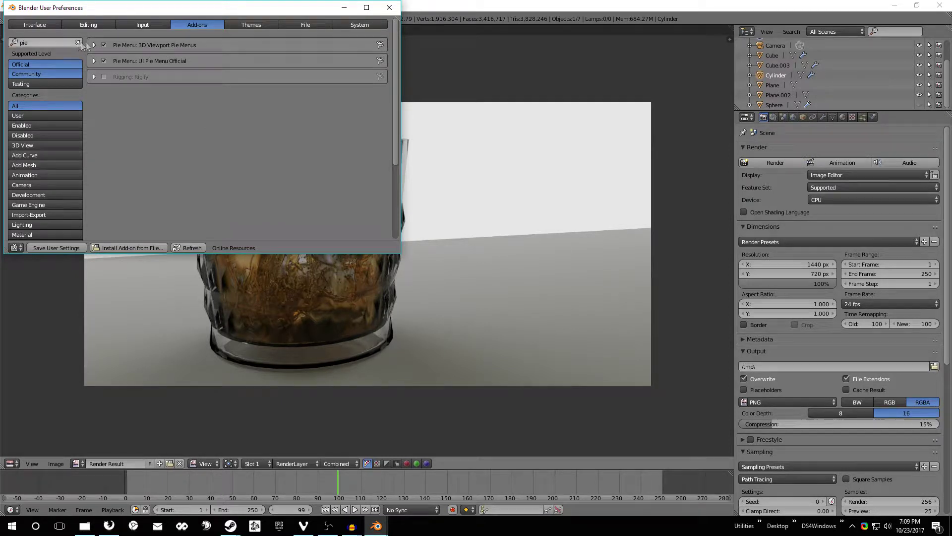
left_click(64, 43)
type("loop")
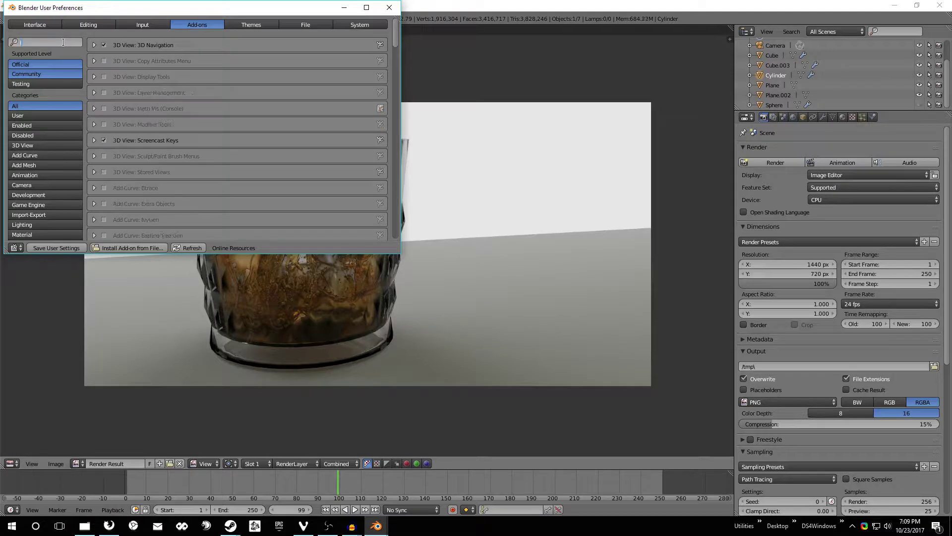
key("Return")
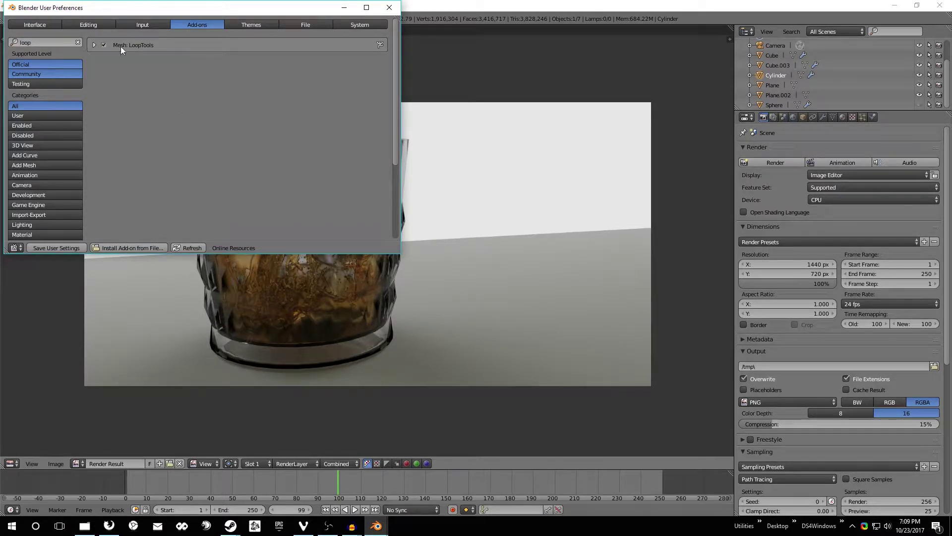
left_click(54, 248)
left_click(389, 8)
Change the render result area from the image editor to the 3D View
left_click(13, 463)
left_click(29, 450)
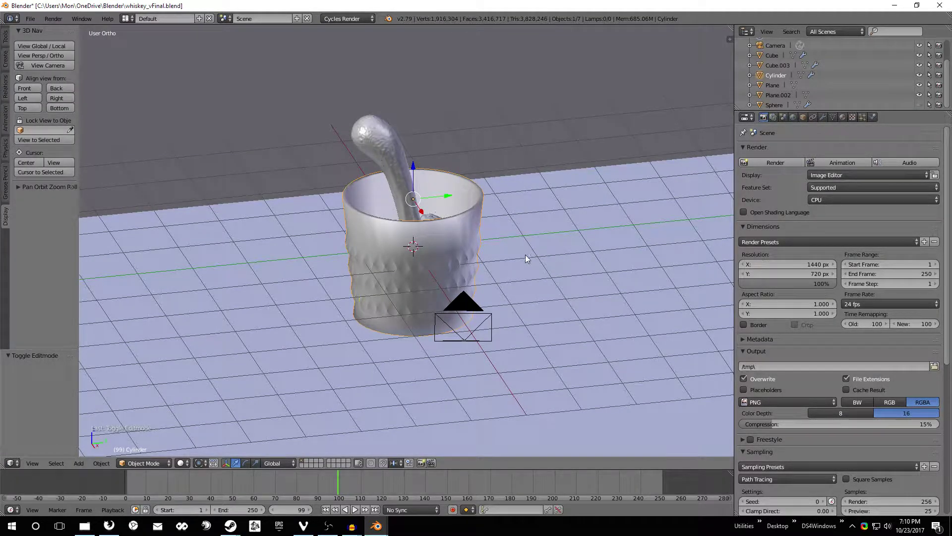
middle_click_drag(553, 245, 197, 383)
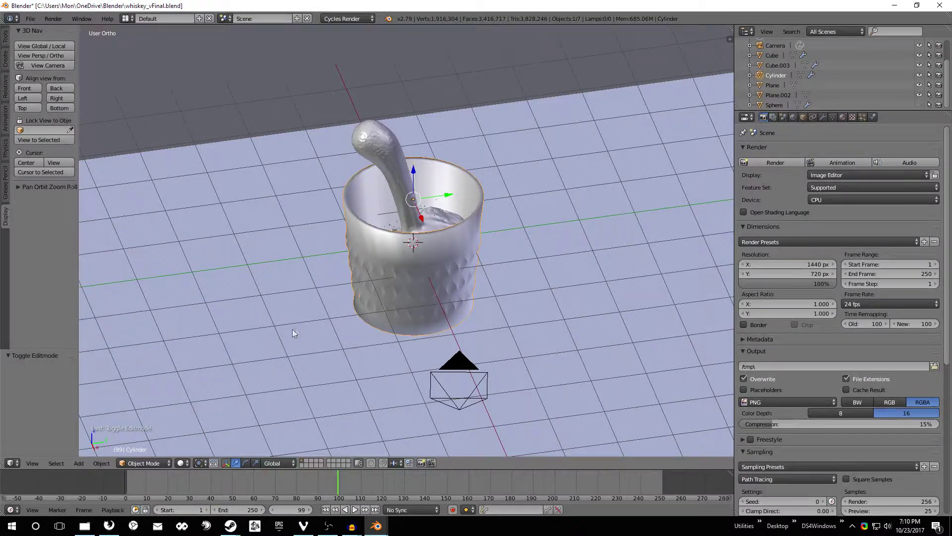
middle_click_drag(292, 329, 407, 273)
Toggle the selection of all scene objects, ending with everything deselected
right_click(406, 272)
key("a")
key("a")
key("a")
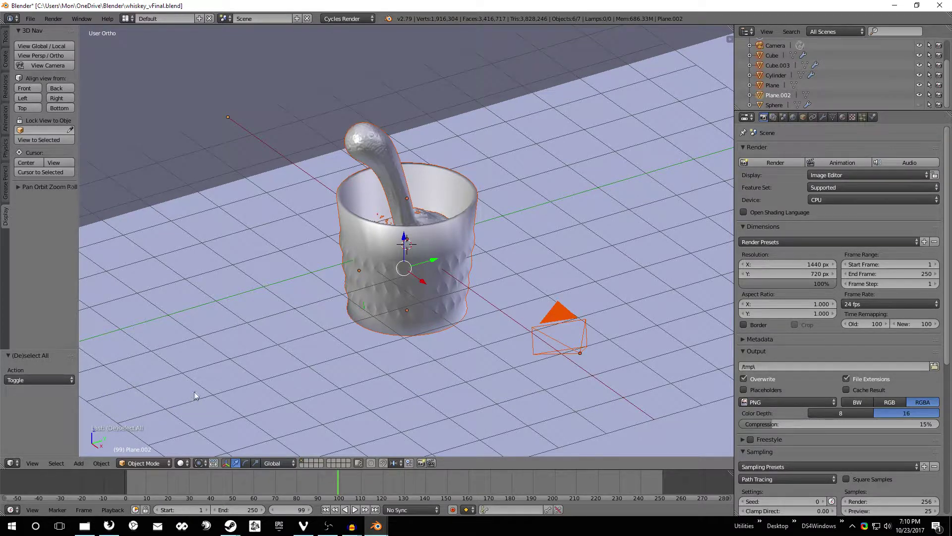
key("a")
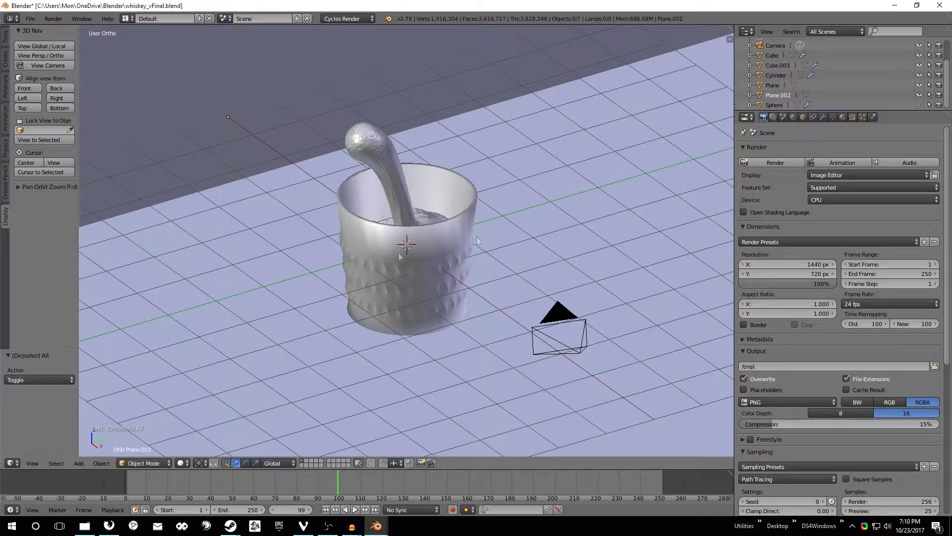
Select the whiskey glass object (Cylinder) in the 3D view
middle_click_drag(534, 220, 564, 207)
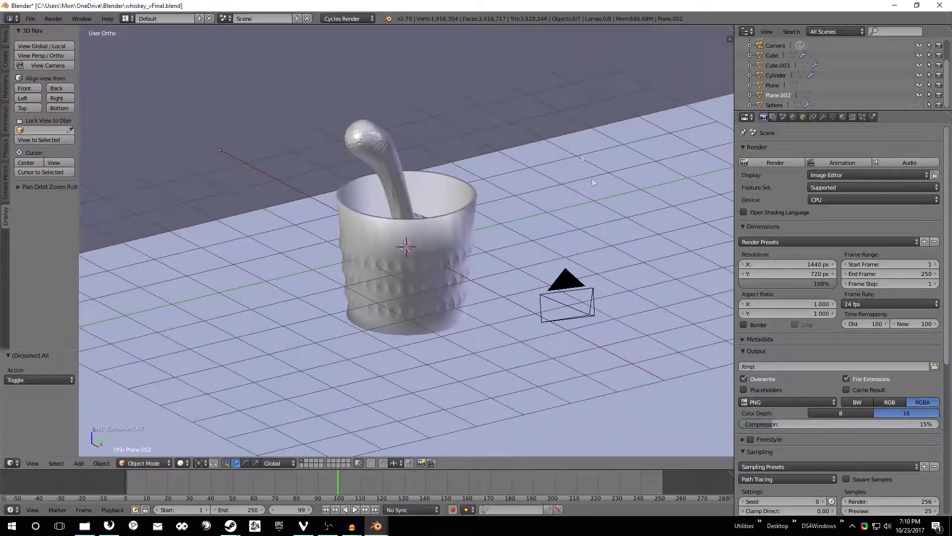
middle_click_drag(477, 260, 546, 235, "shift")
right_click(421, 265)
right_click(406, 264)
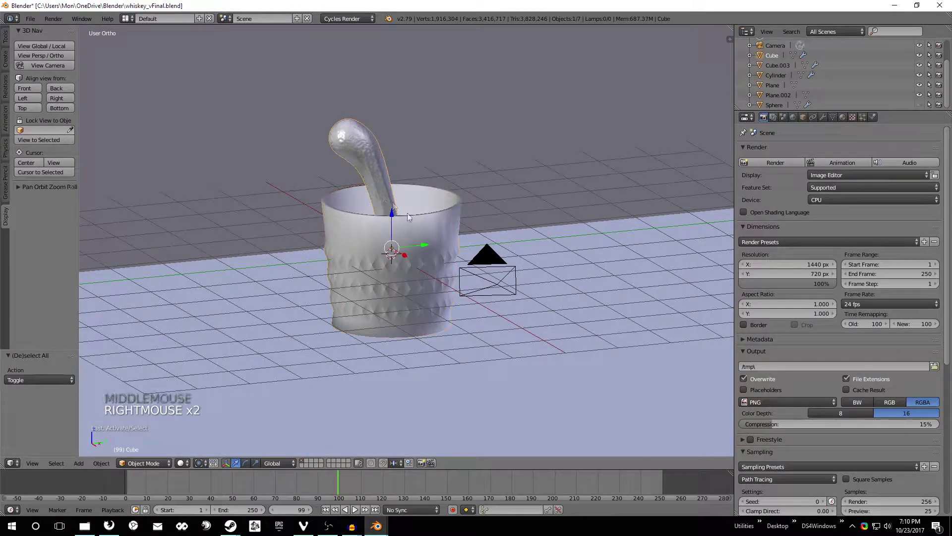
right_click(406, 264)
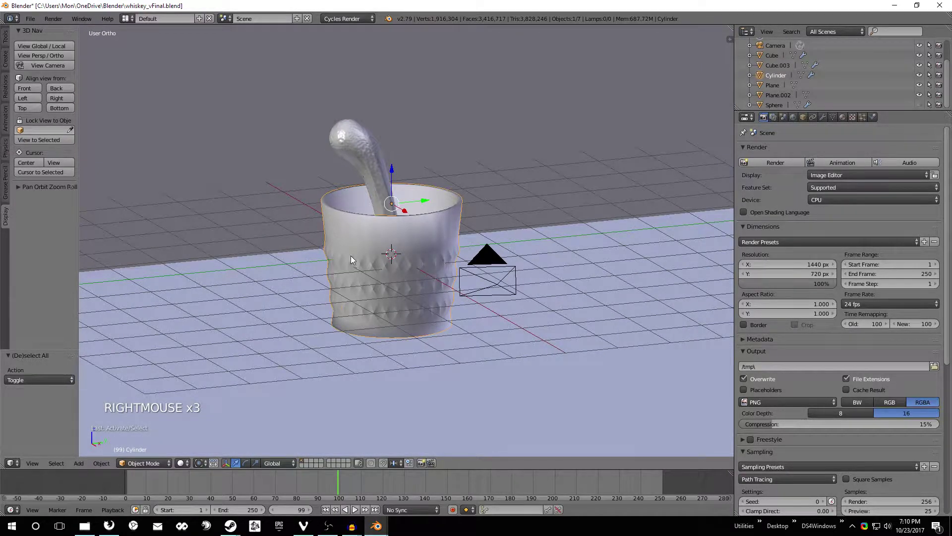
Switch the glass to Edit Mode and Sculpt Mode, and return it to Object Mode
key("Tab")
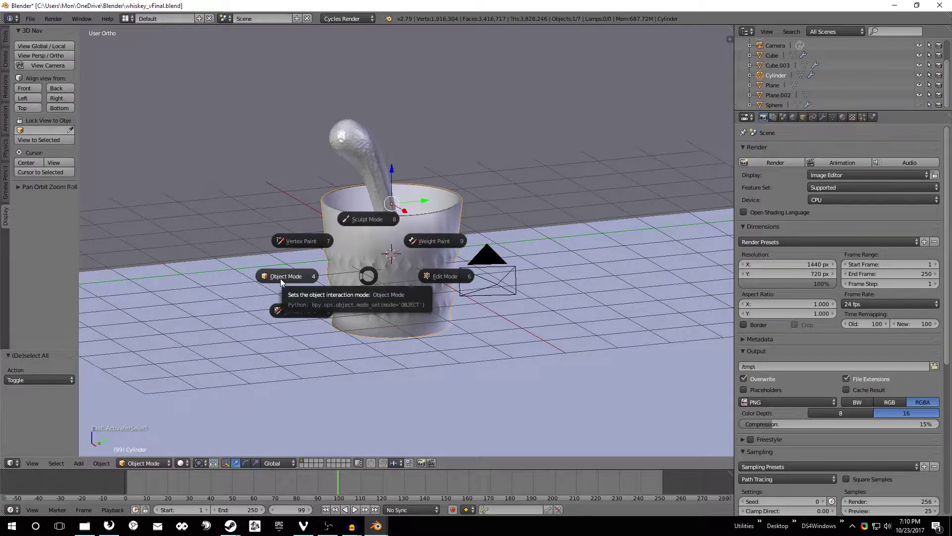
left_click(250, 282)
key("Tab")
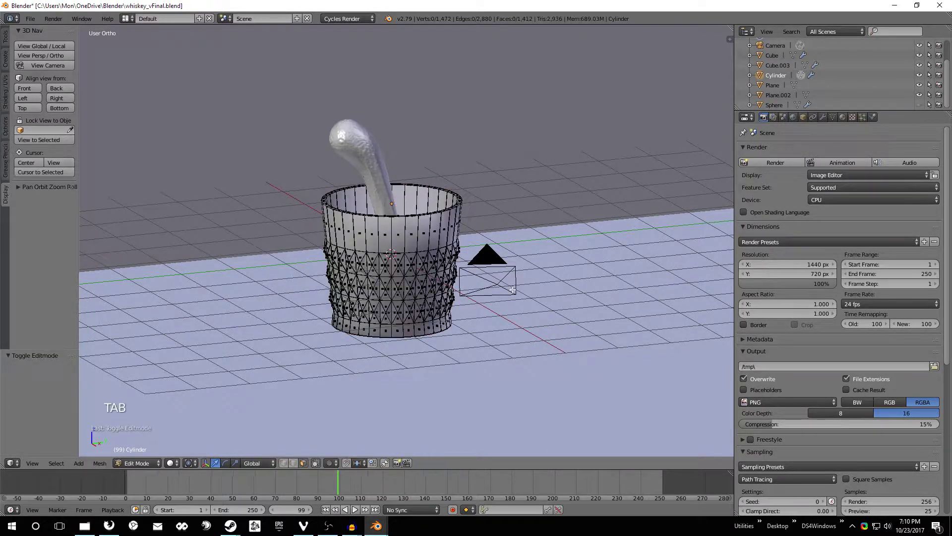
key("Tab")
left_click(488, 280)
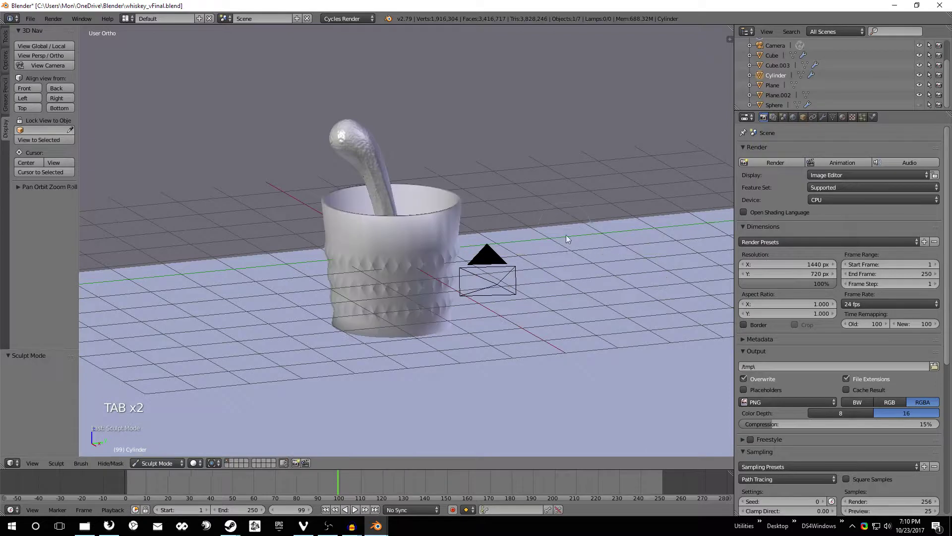
key("Tab")
left_click(386, 251)
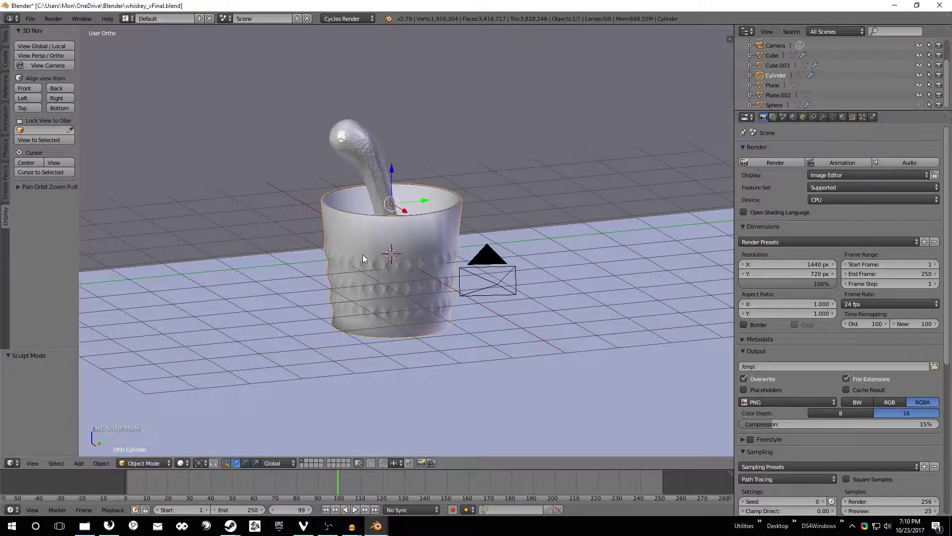
Alternate the viewport shading between Wireframe and Solid, ending in Solid
key("z")
left_click(540, 278)
key("z")
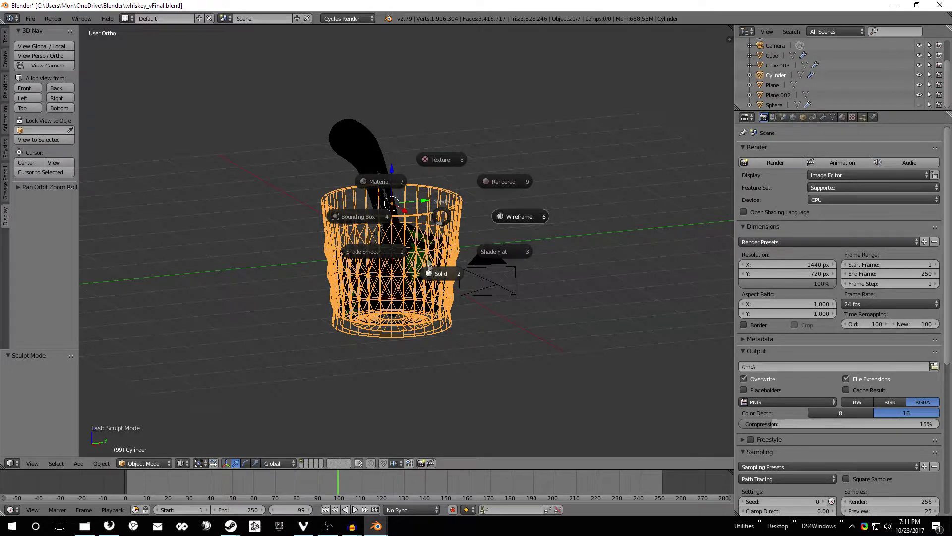
left_click(441, 274)
key("z")
left_click(560, 270)
key("z")
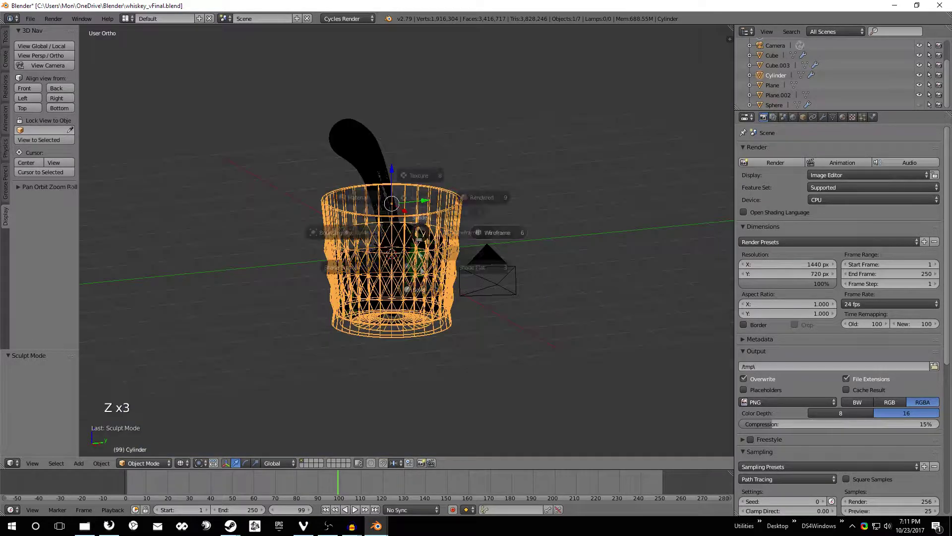
left_click(433, 319)
key("z")
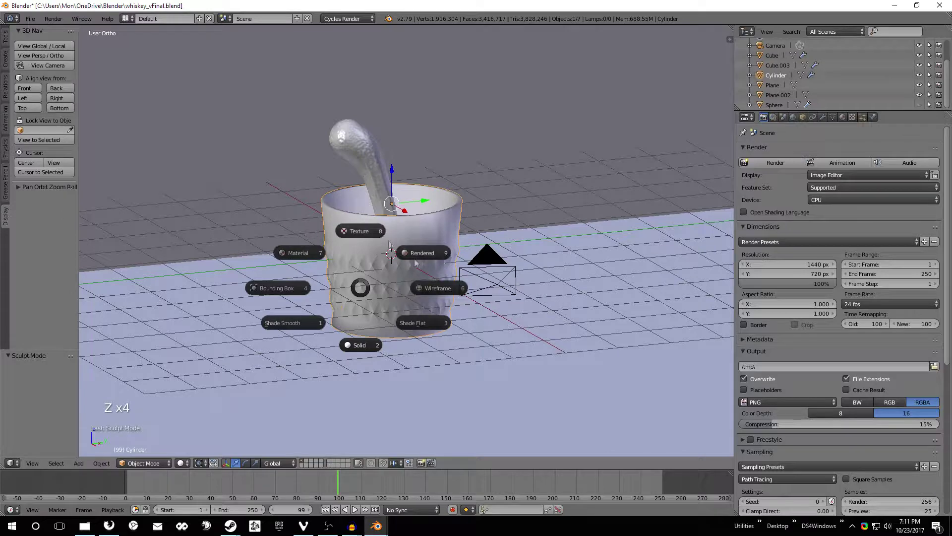
View the glass from the front, back, left, top and bottom presets, ending on the right view
middle_click_drag(350, 364, 519, 291)
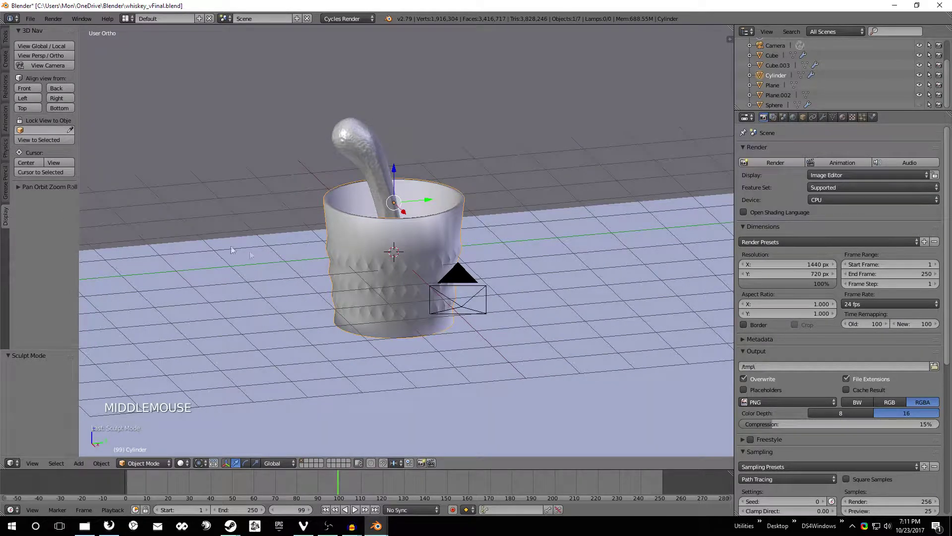
left_click(6, 218)
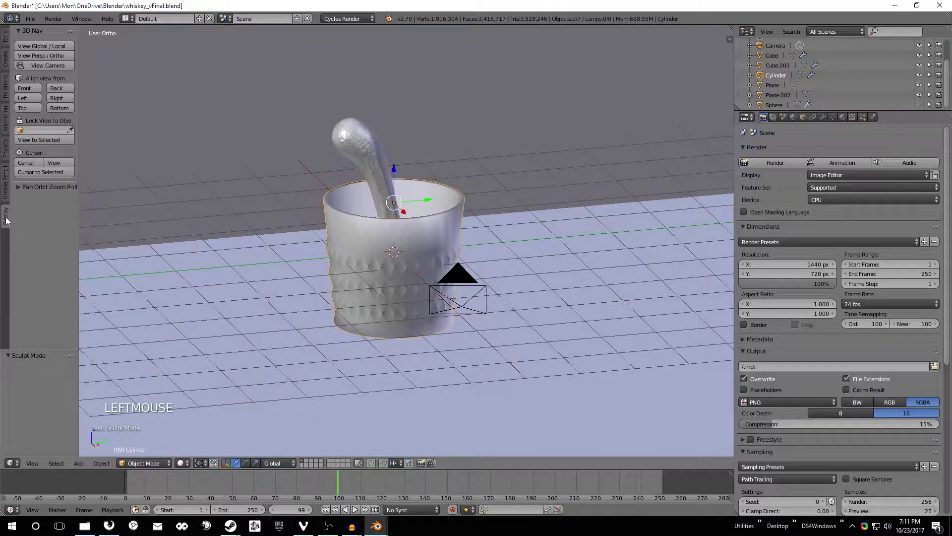
left_click(28, 88)
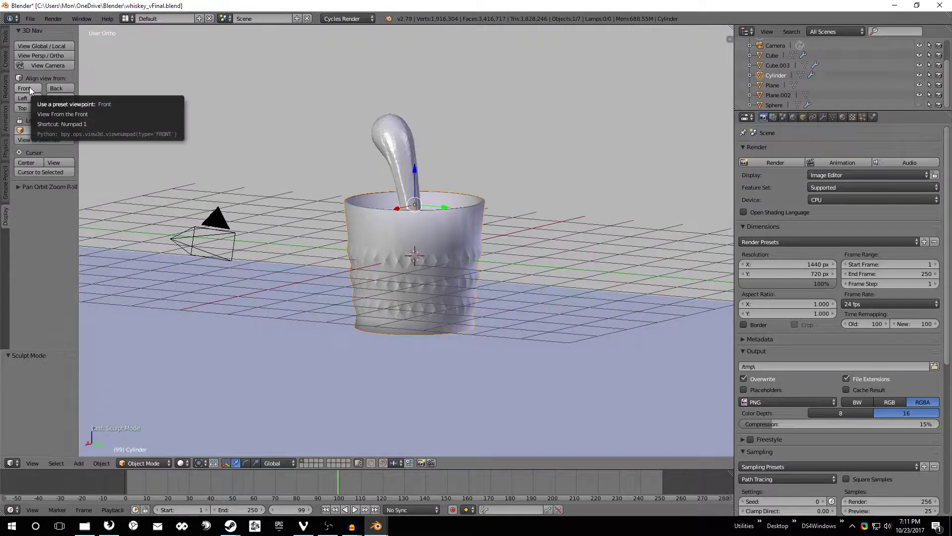
left_click(57, 88)
double_click(57, 97)
left_click(23, 98)
left_click(28, 107)
left_click(64, 107)
left_click(63, 97)
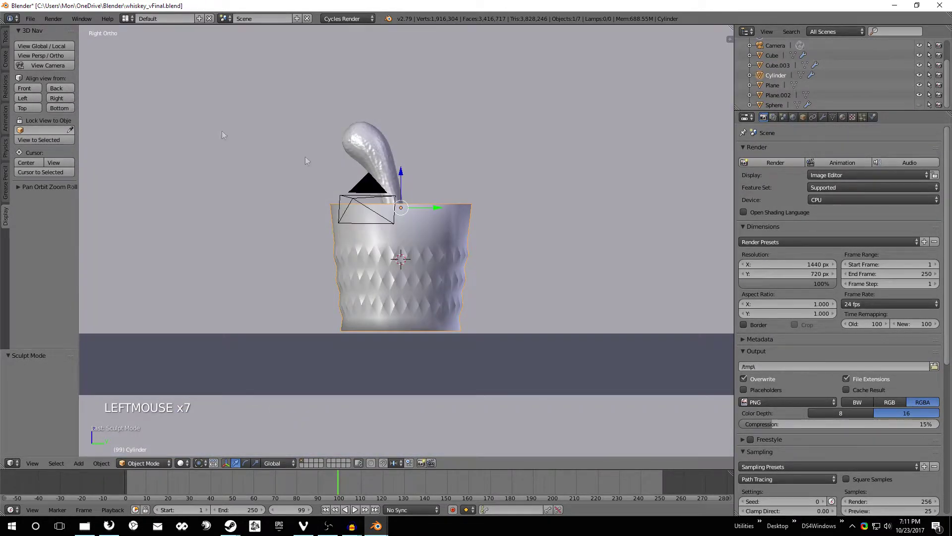
Return to the right view of the glass and compare perspective with orthographic projection, ending in orthographic
middle_click_drag(446, 197, 452, 196)
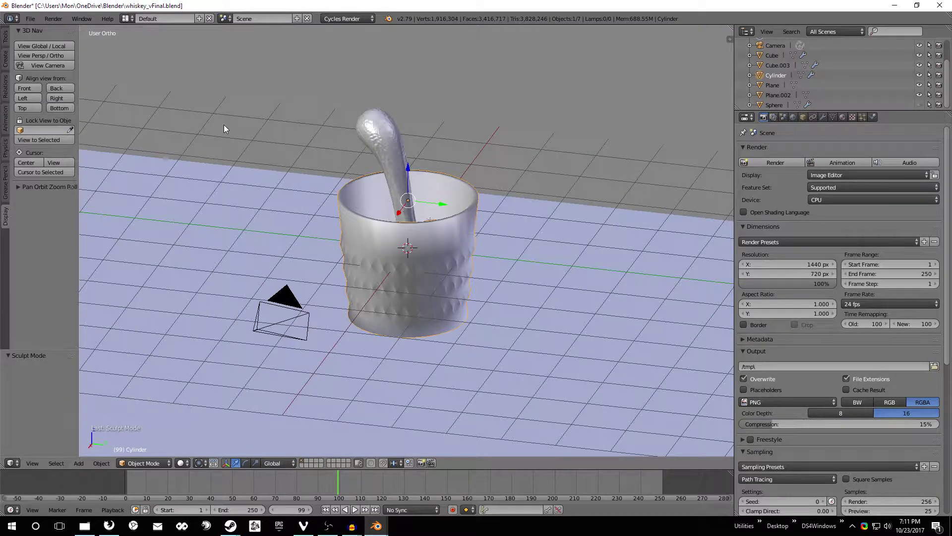
left_click(63, 98)
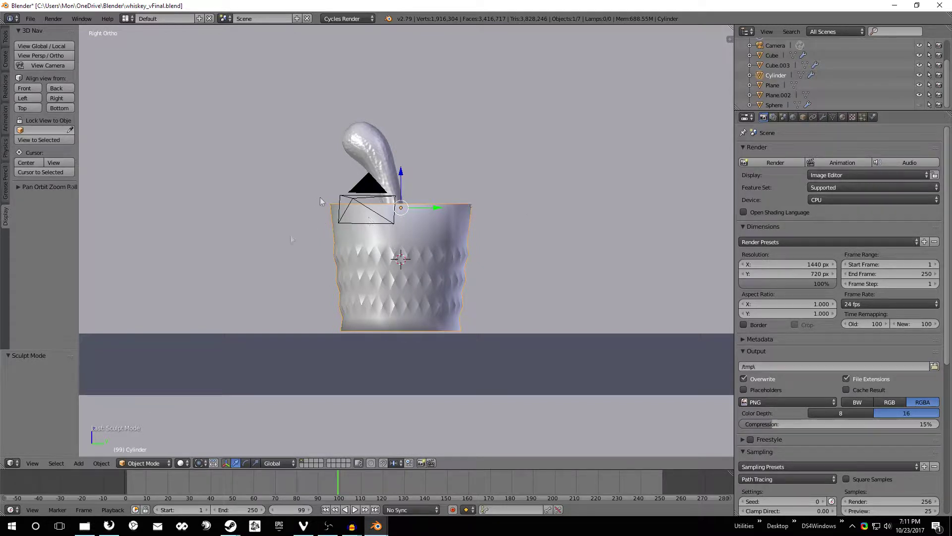
key("KP_5")
left_click(44, 55)
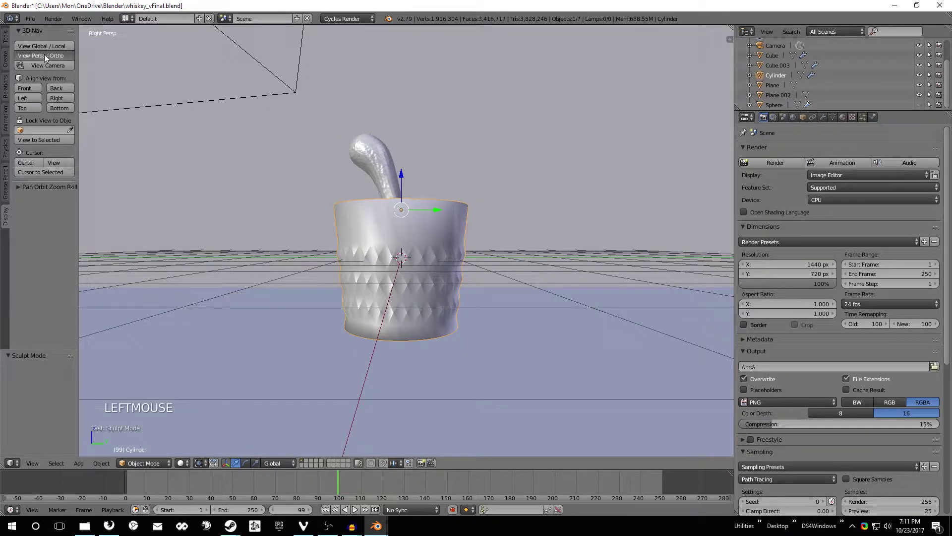
left_click(43, 55)
left_click(43, 54)
left_click(44, 55)
left_click(44, 55)
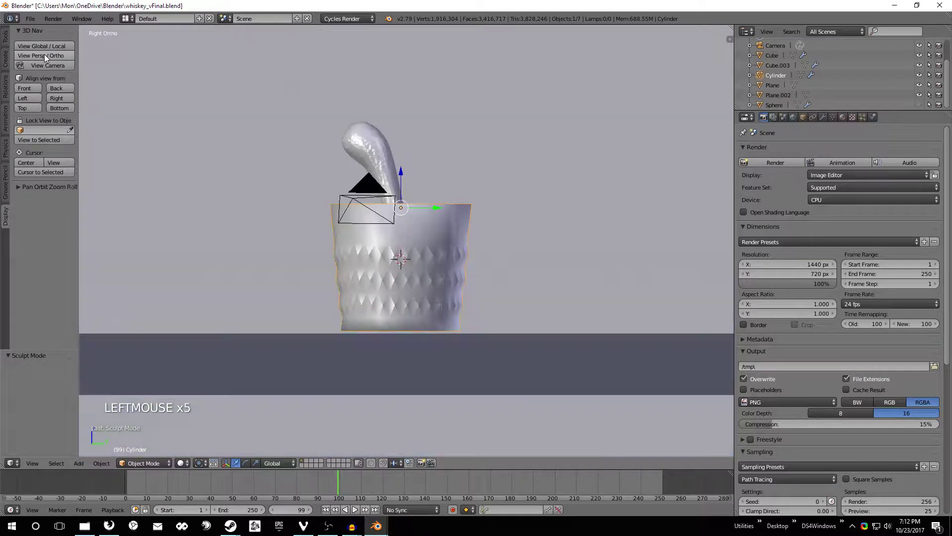
middle_click_drag(192, 94, 161, 135)
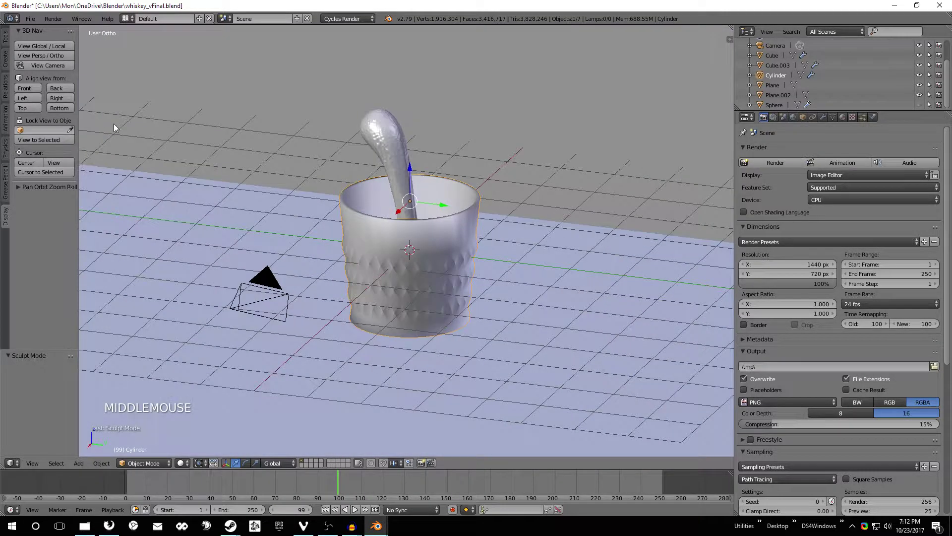
middle_click_drag(359, 207, 386, 302)
key("a")
key("s")
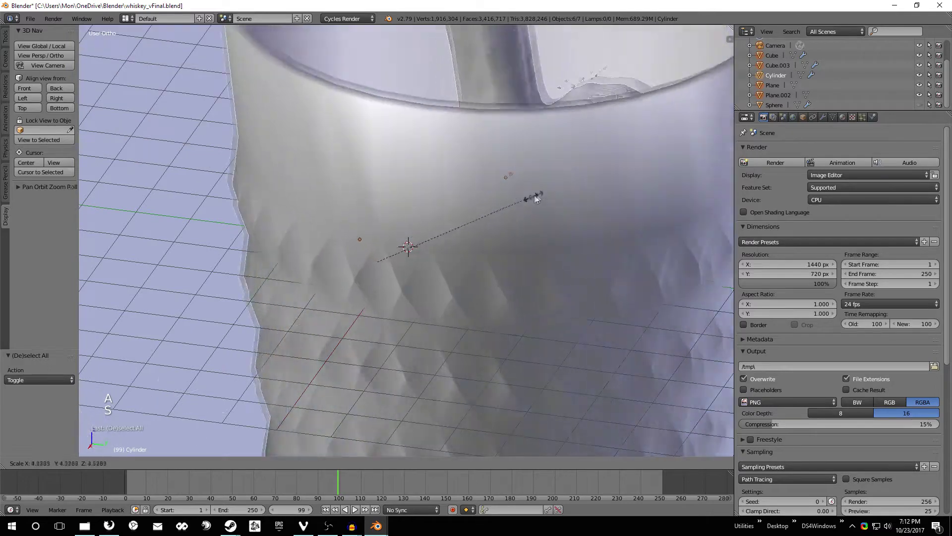
key("a")
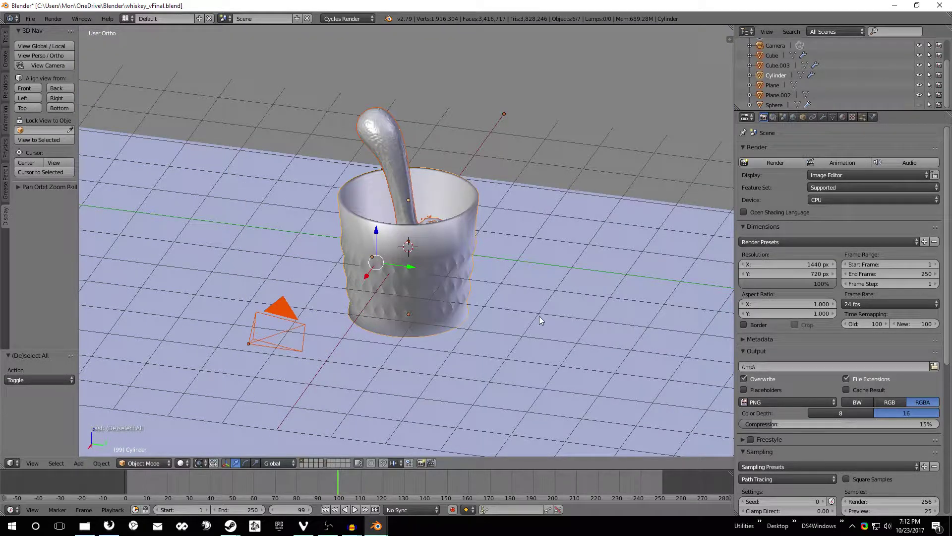
Select the floor plane, then select the pouring liquid object (Cube) instead
right_click(471, 254)
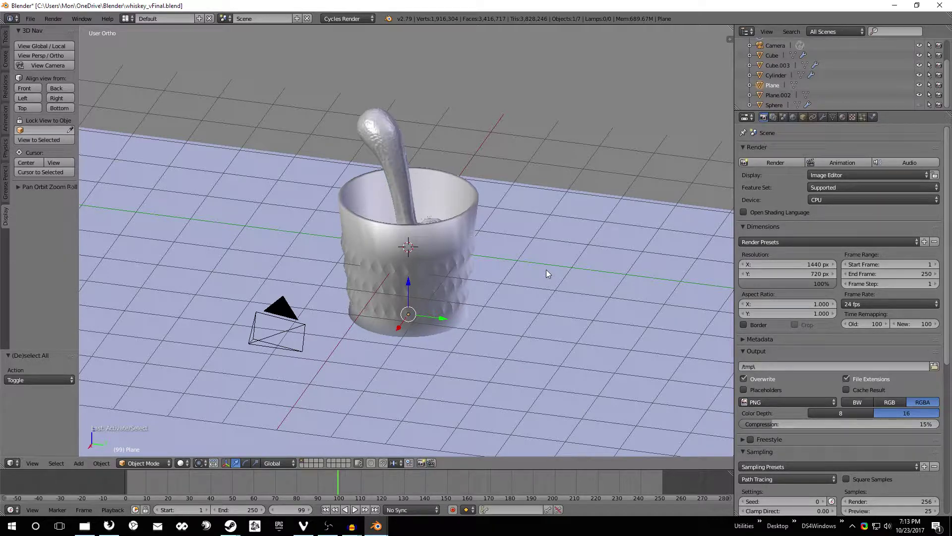
right_click(394, 159)
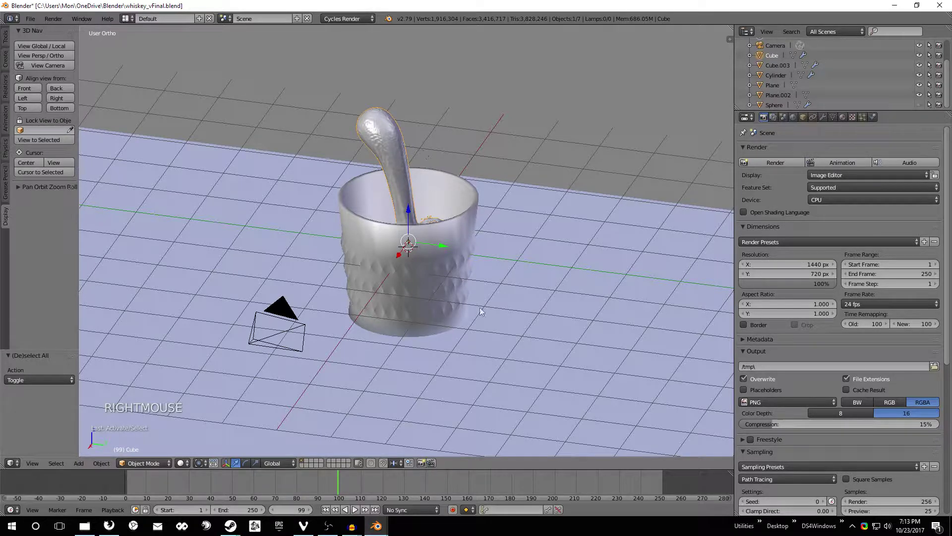